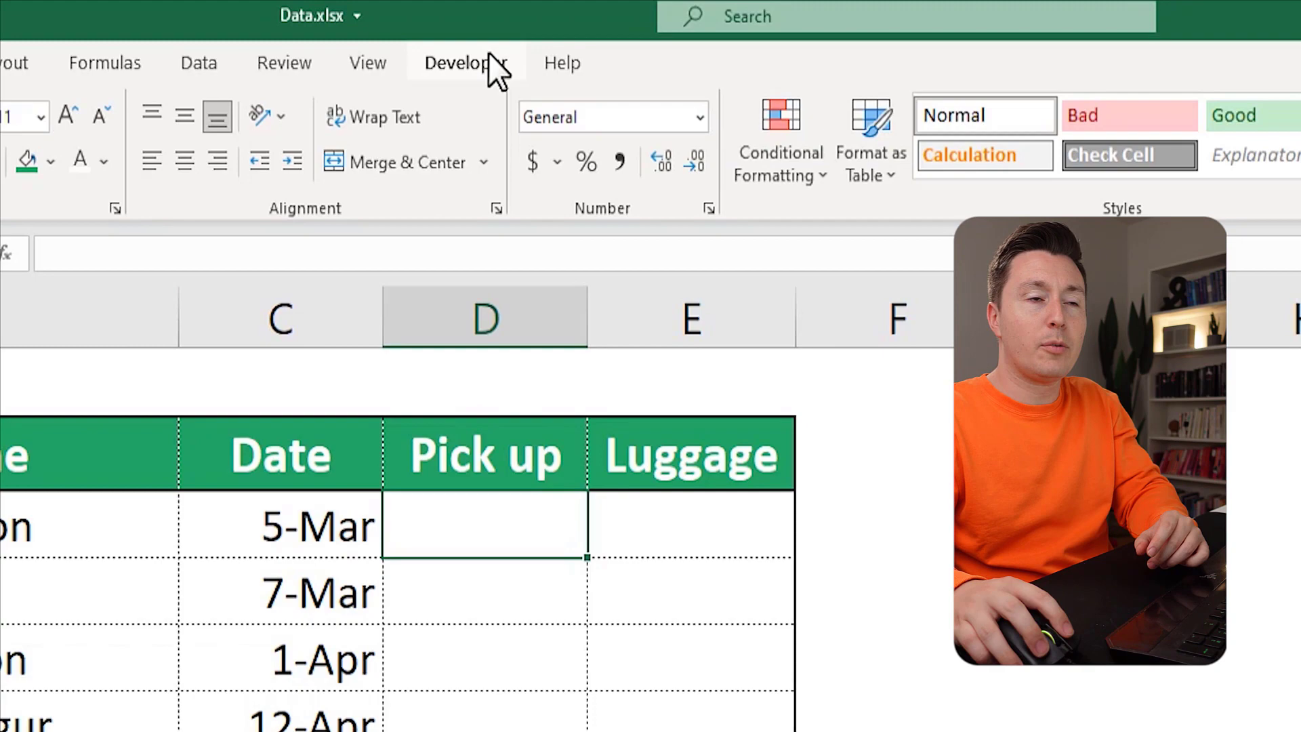
# Enable the Developer tab through Customize the Ribbon and return to the sheet.
pyautogui.rightClick(489, 57)
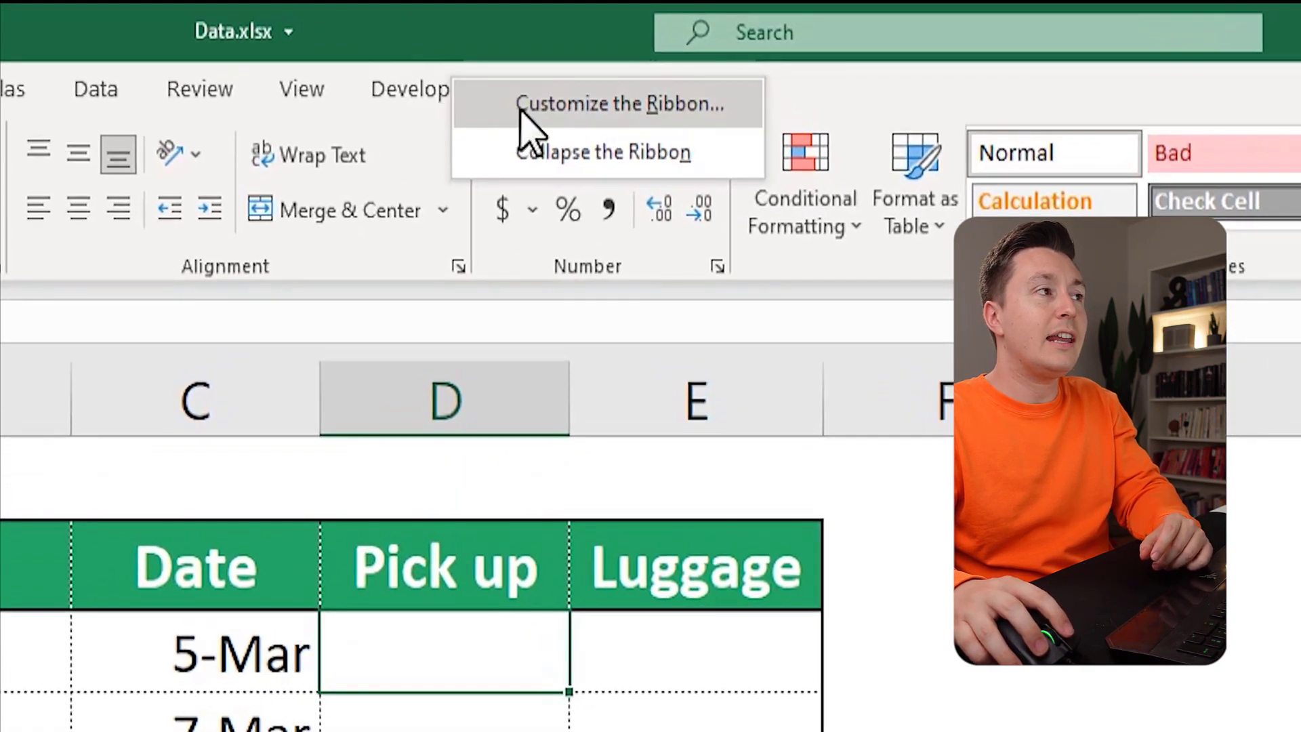
pyautogui.click(569, 103)
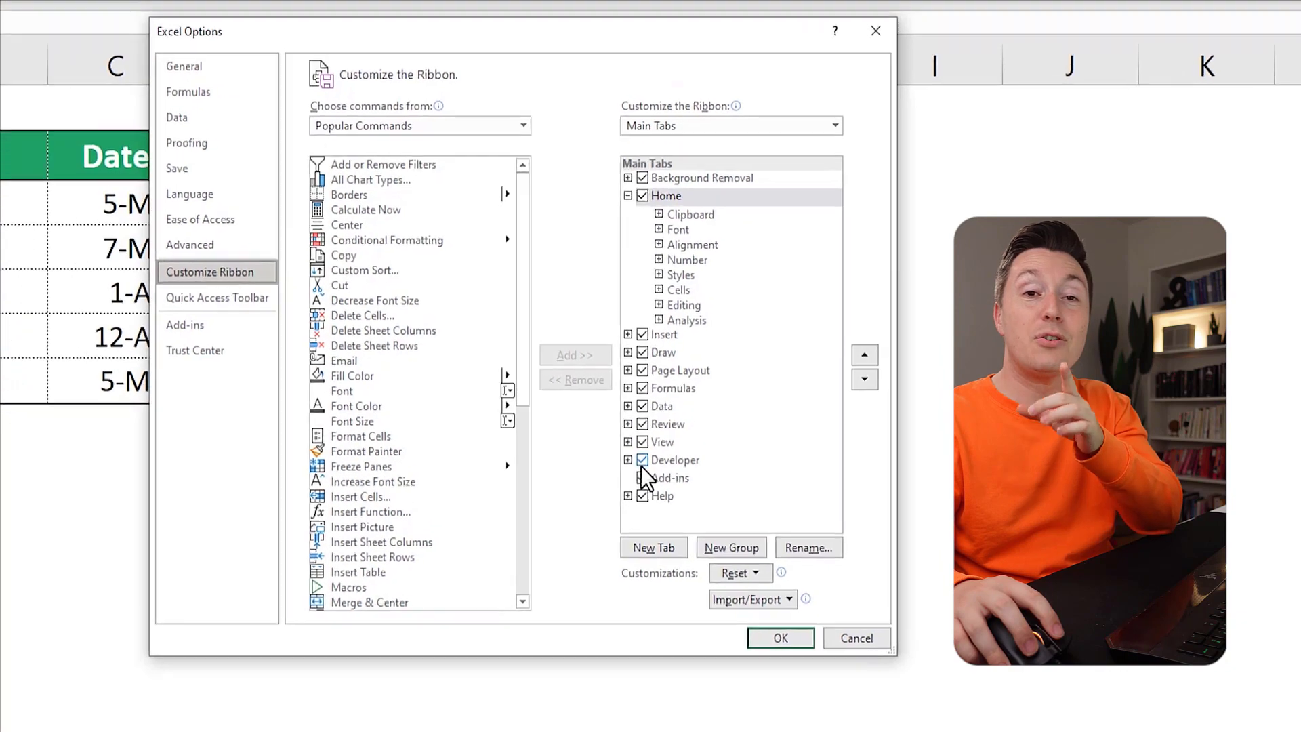
pyautogui.click(643, 460)
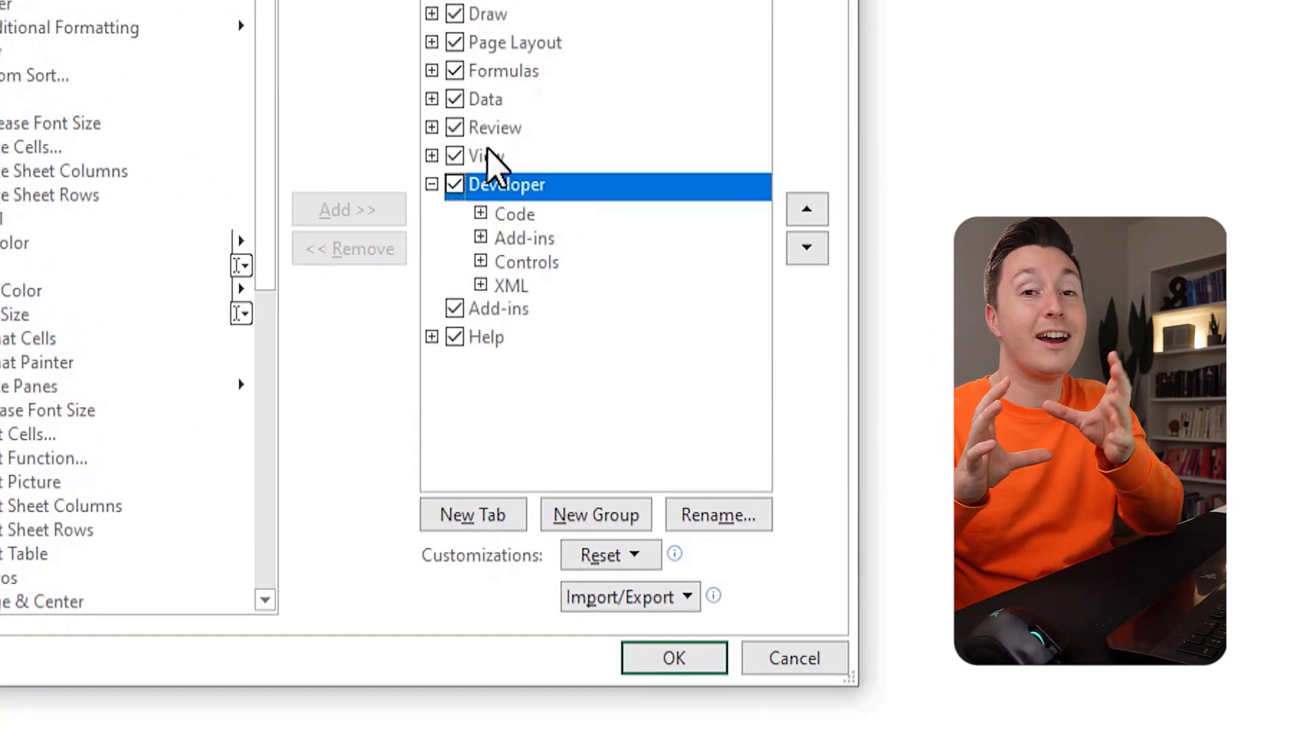
pyautogui.click(674, 659)
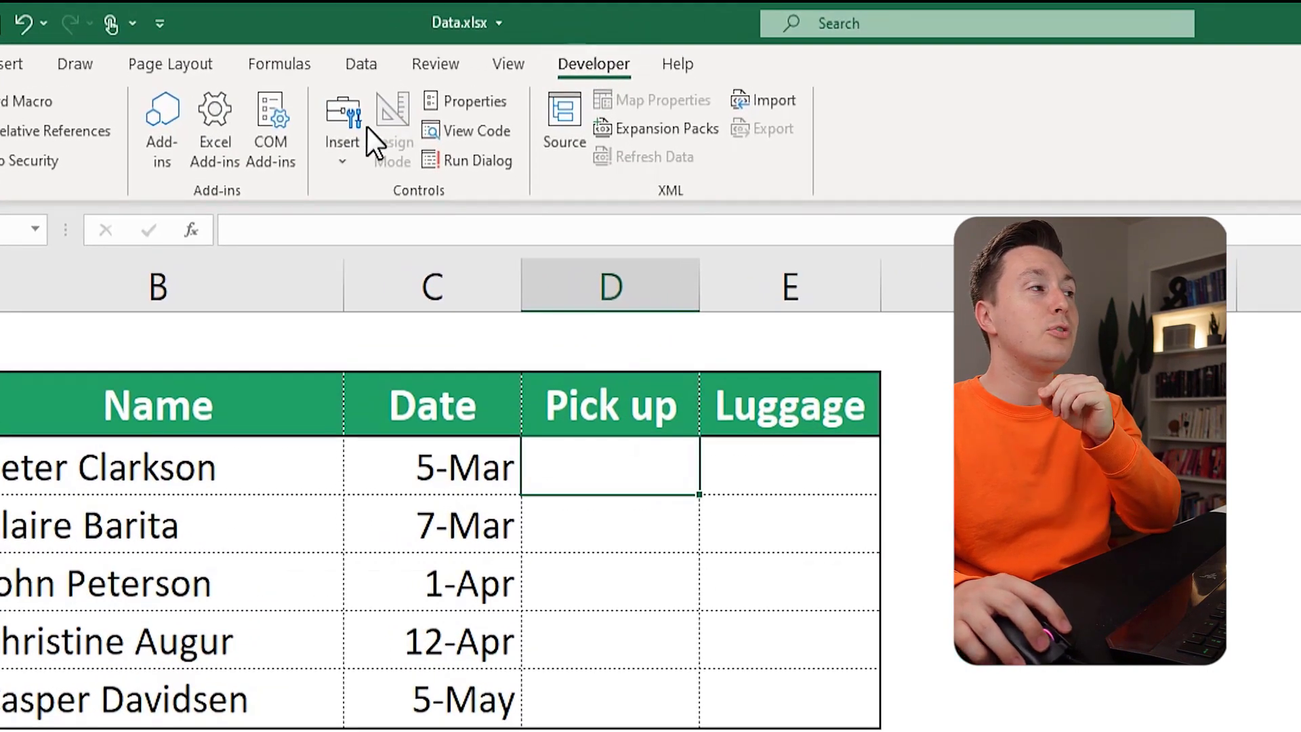
# Insert a Form Controls check box and draw it inside the 5-Mar Pick up cell D3.
pyautogui.click(345, 143)
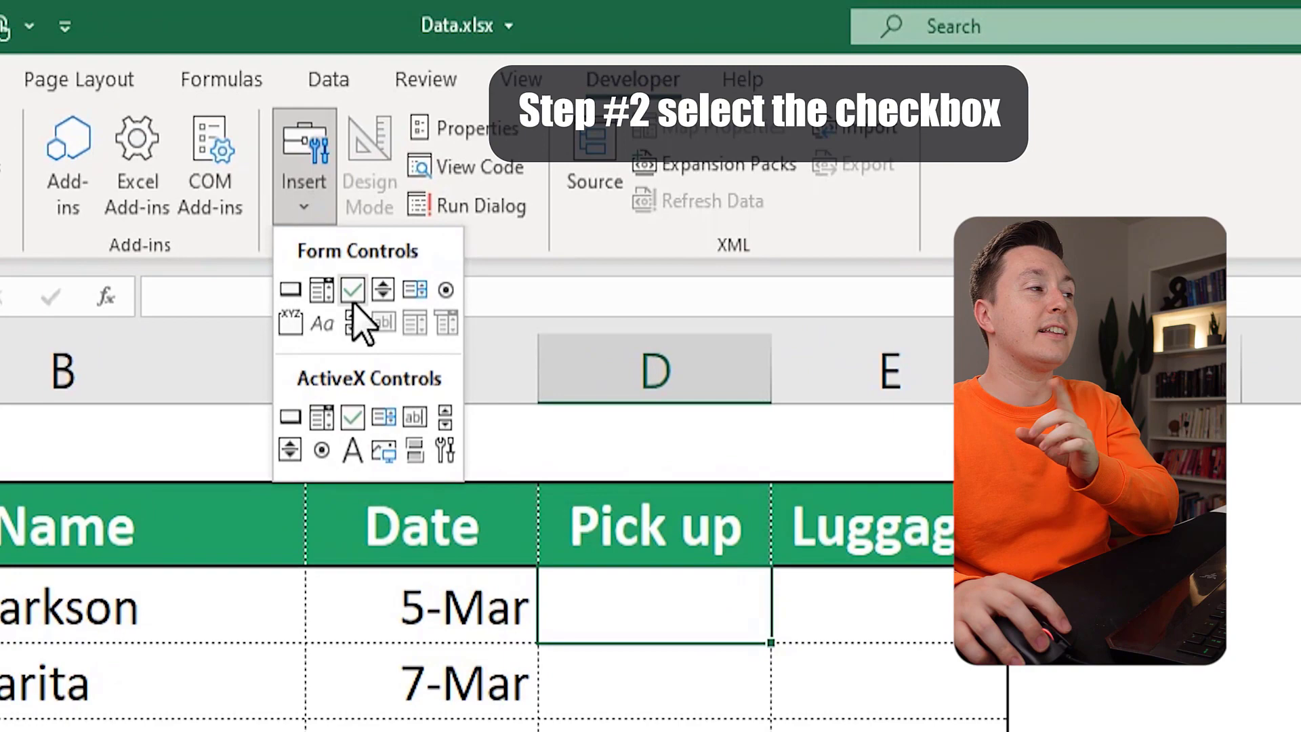
pyautogui.click(353, 291)
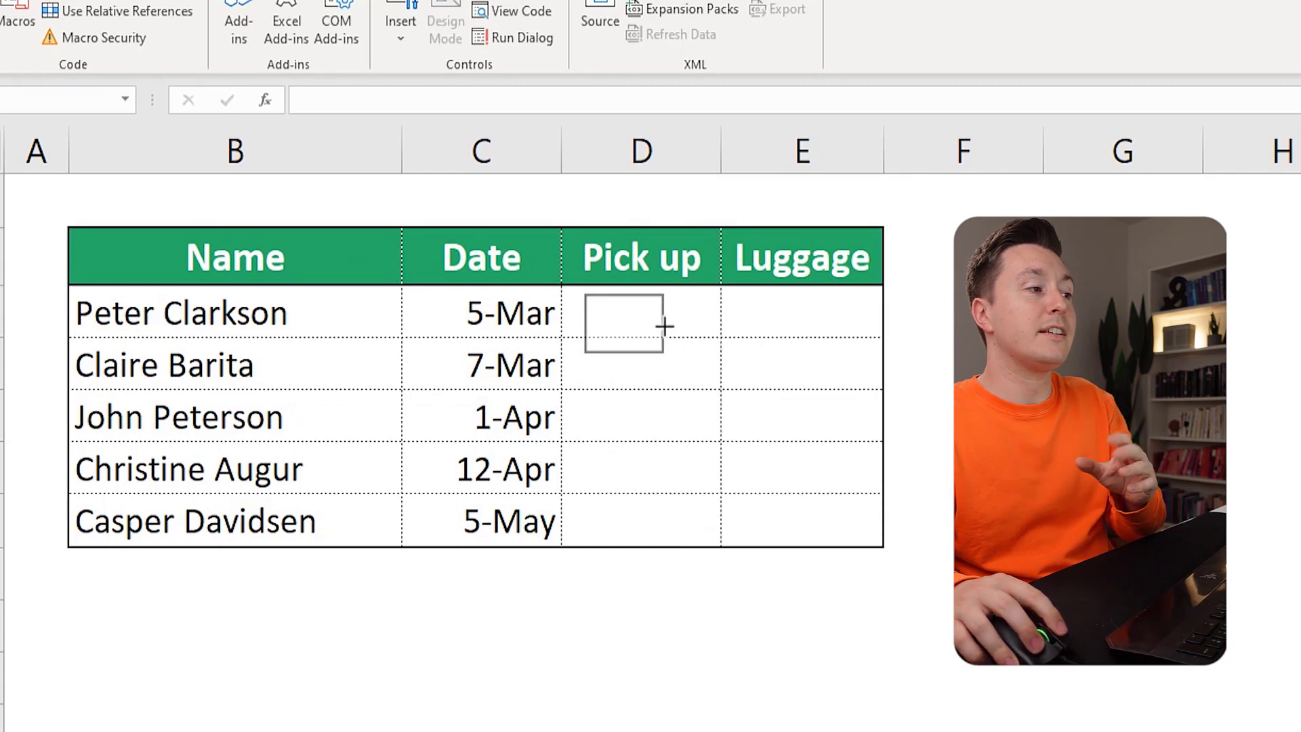
pyautogui.moveTo(665, 325); pyautogui.dragTo(665, 323)
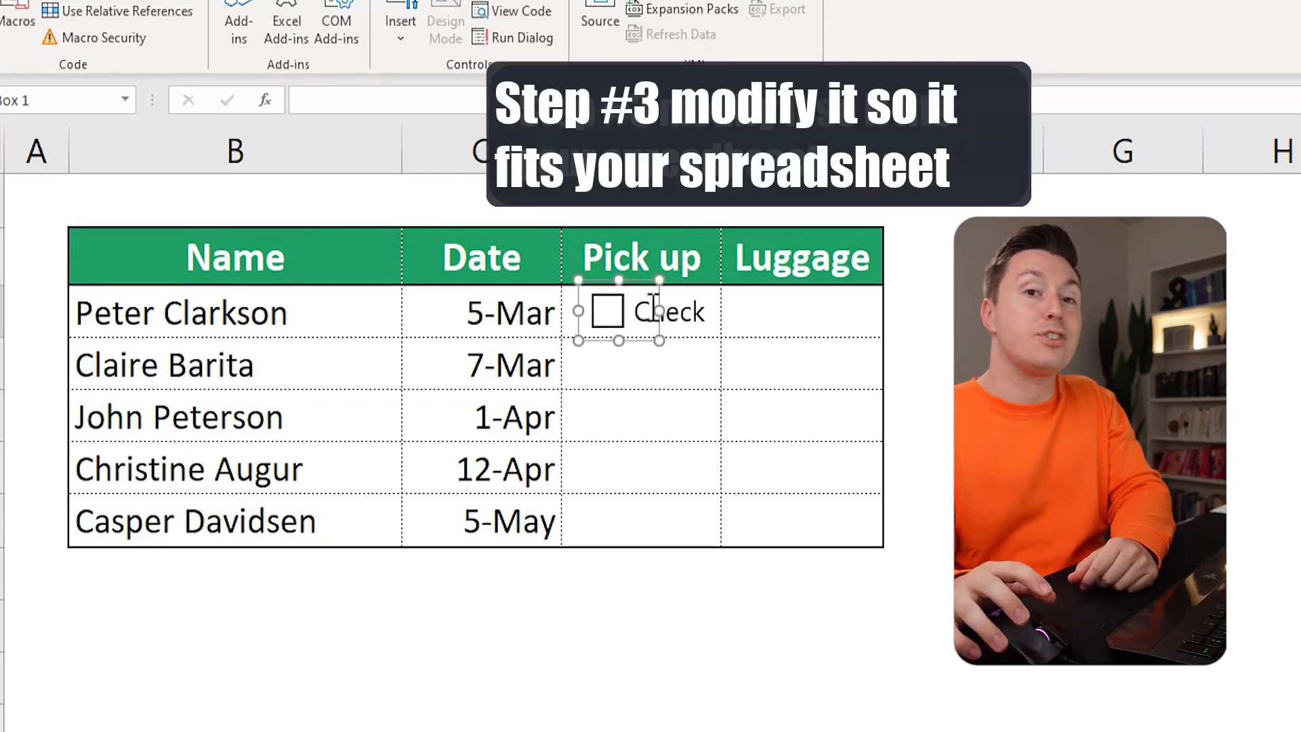
# Delete the checkbox's label text via Edit Text so only the box remains.
pyautogui.rightClick(652, 305)
pyautogui.click(712, 421)
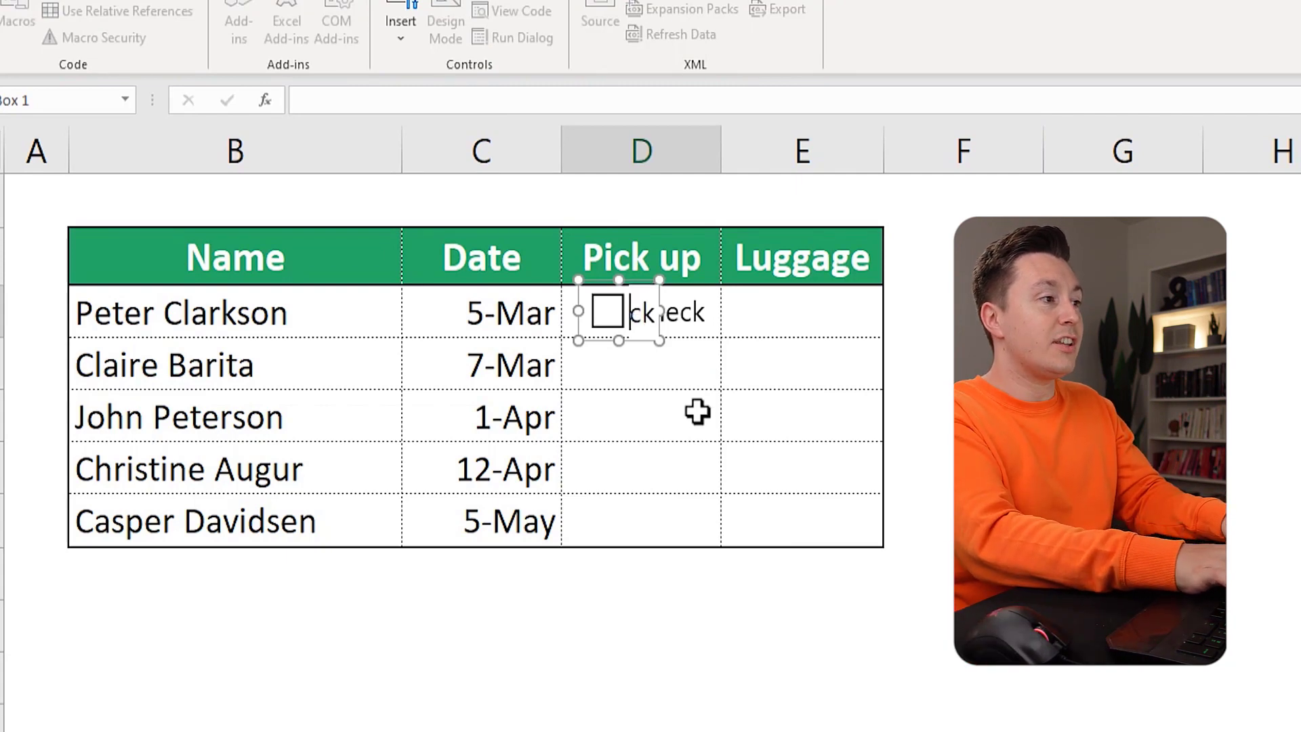
pyautogui.press('Delete')
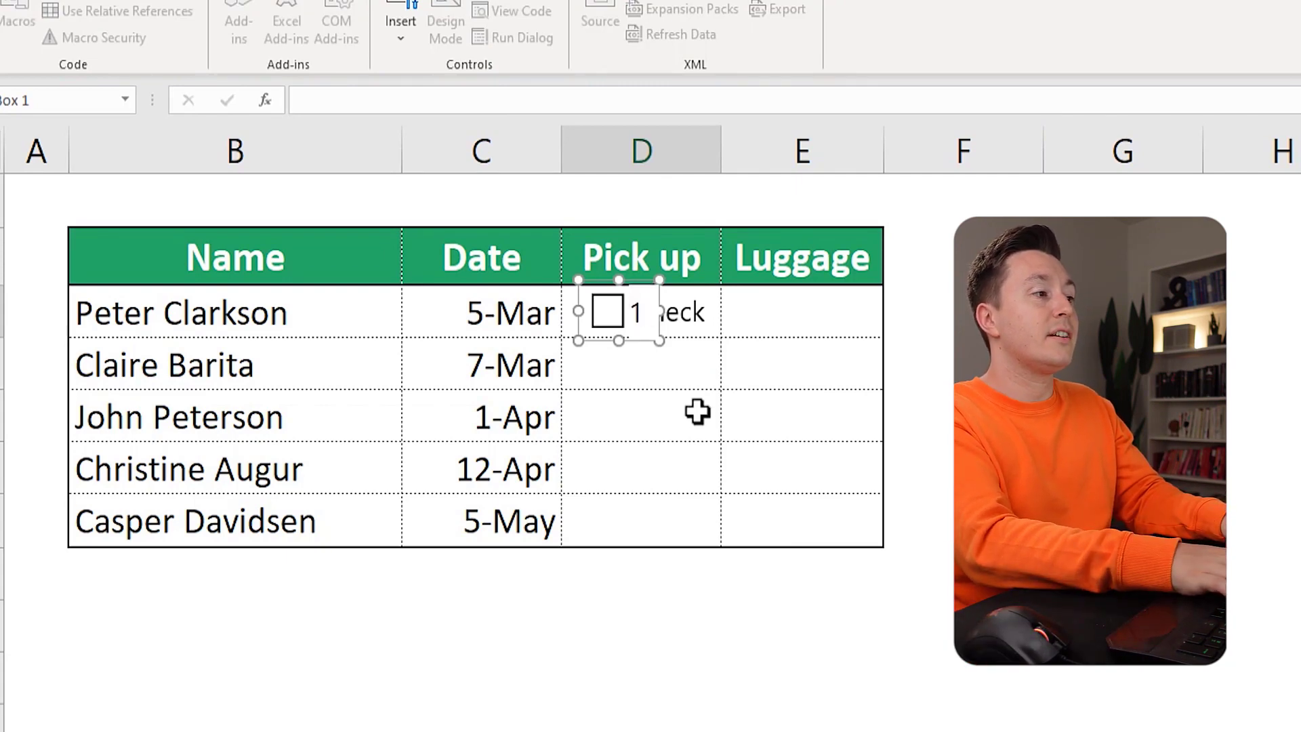
pyautogui.press('BackSpace')
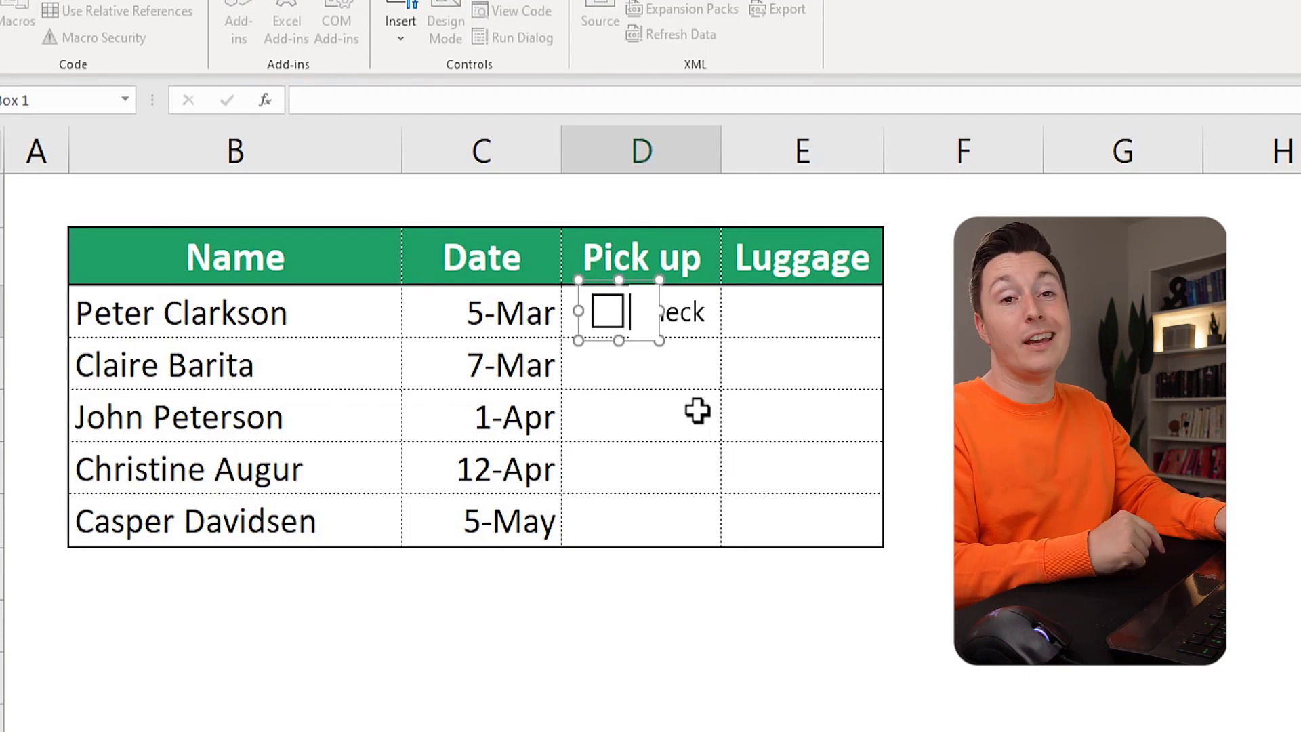
pyautogui.click(904, 371)
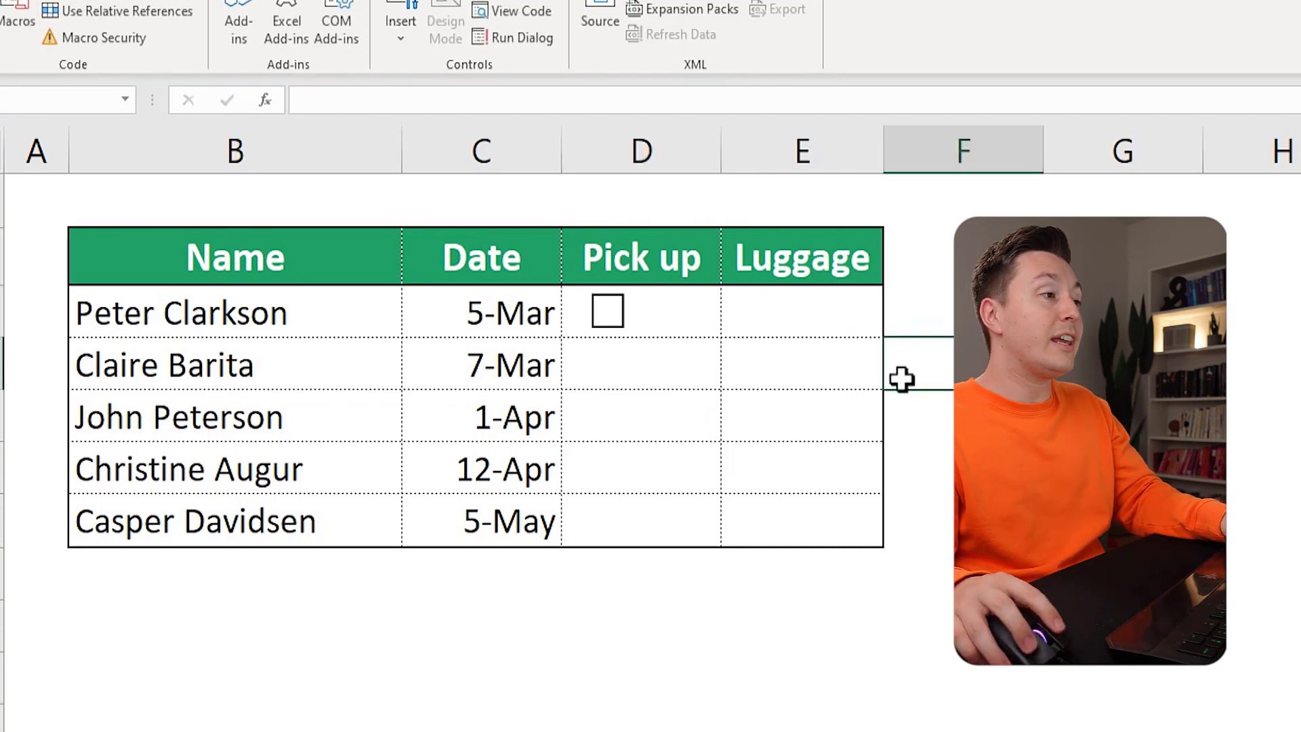
pyautogui.rightClick(611, 313)
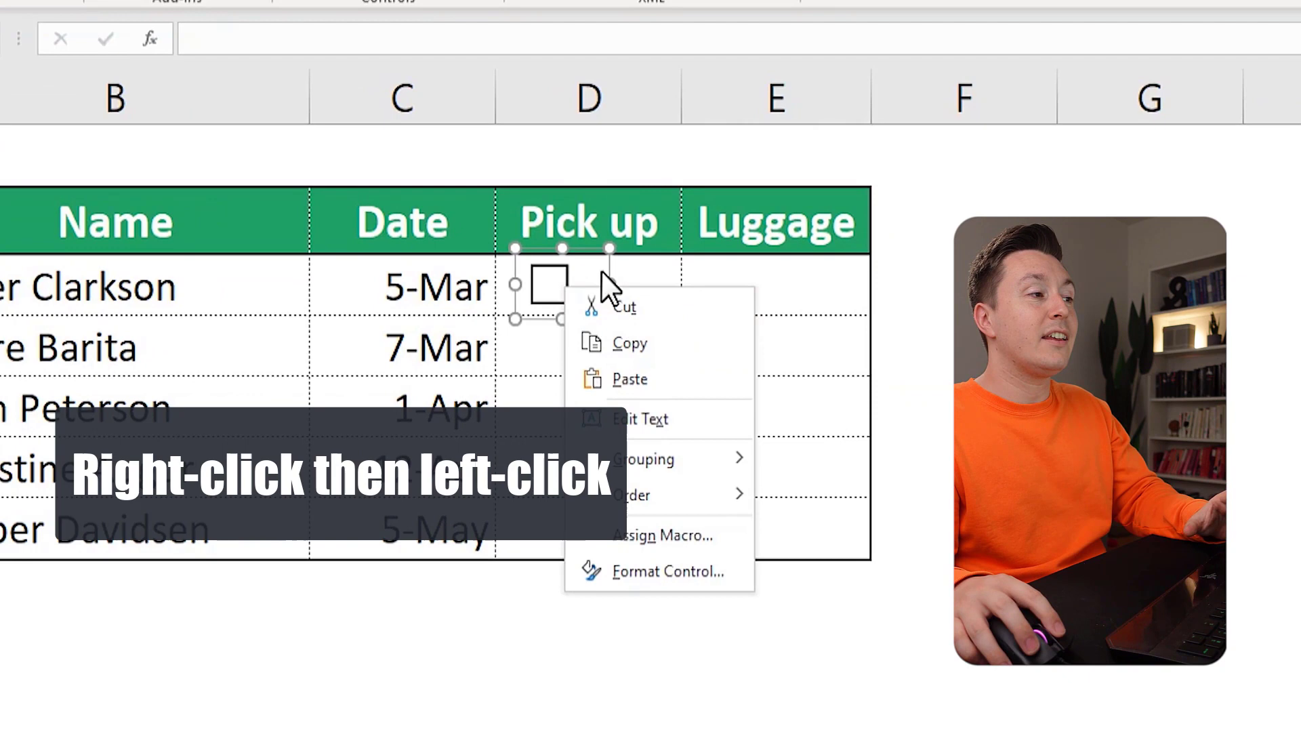
pyautogui.click(610, 313)
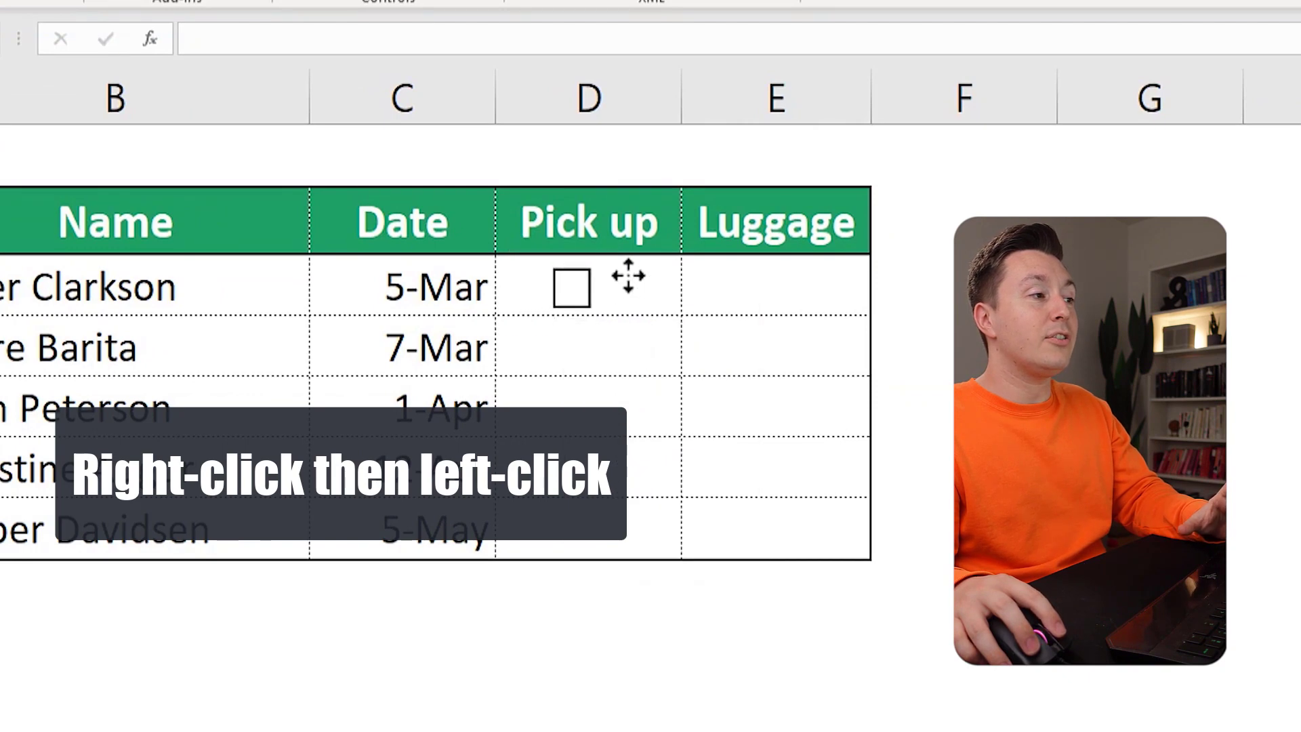
pyautogui.click(633, 275)
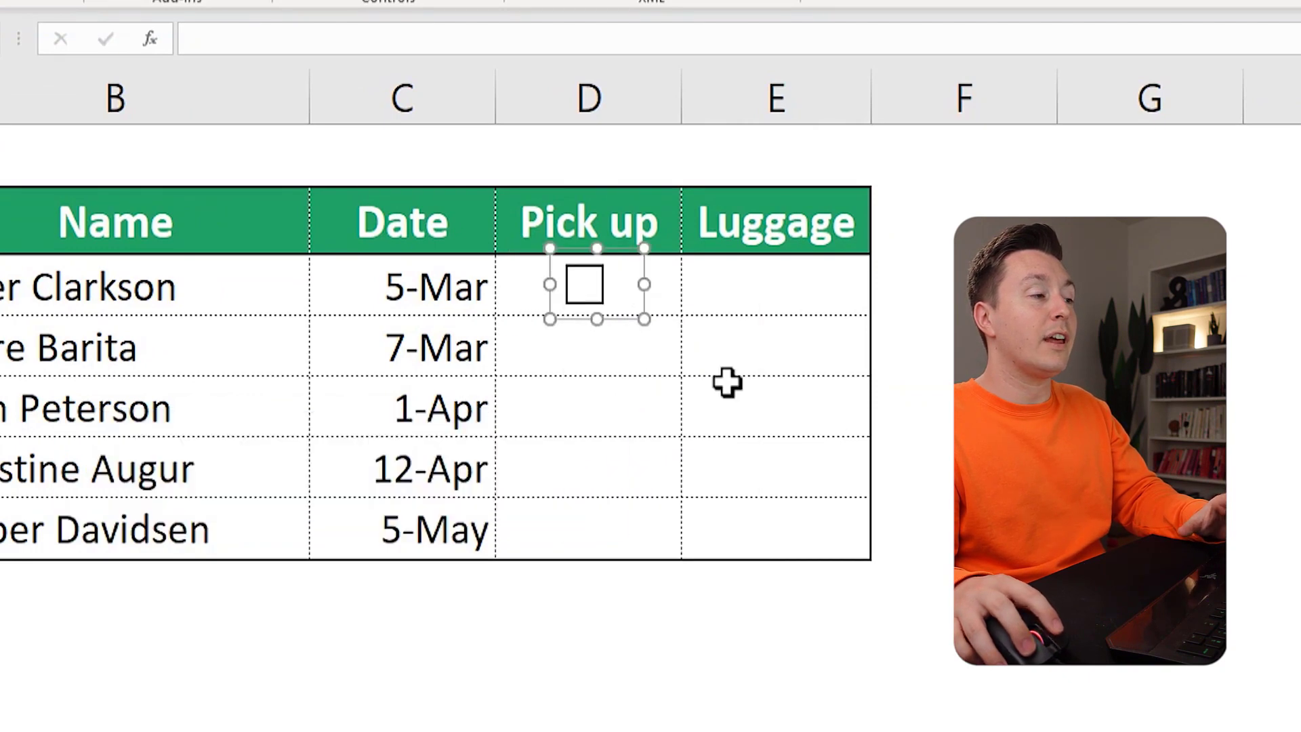
pyautogui.click(1260, 408)
pyautogui.click(647, 360)
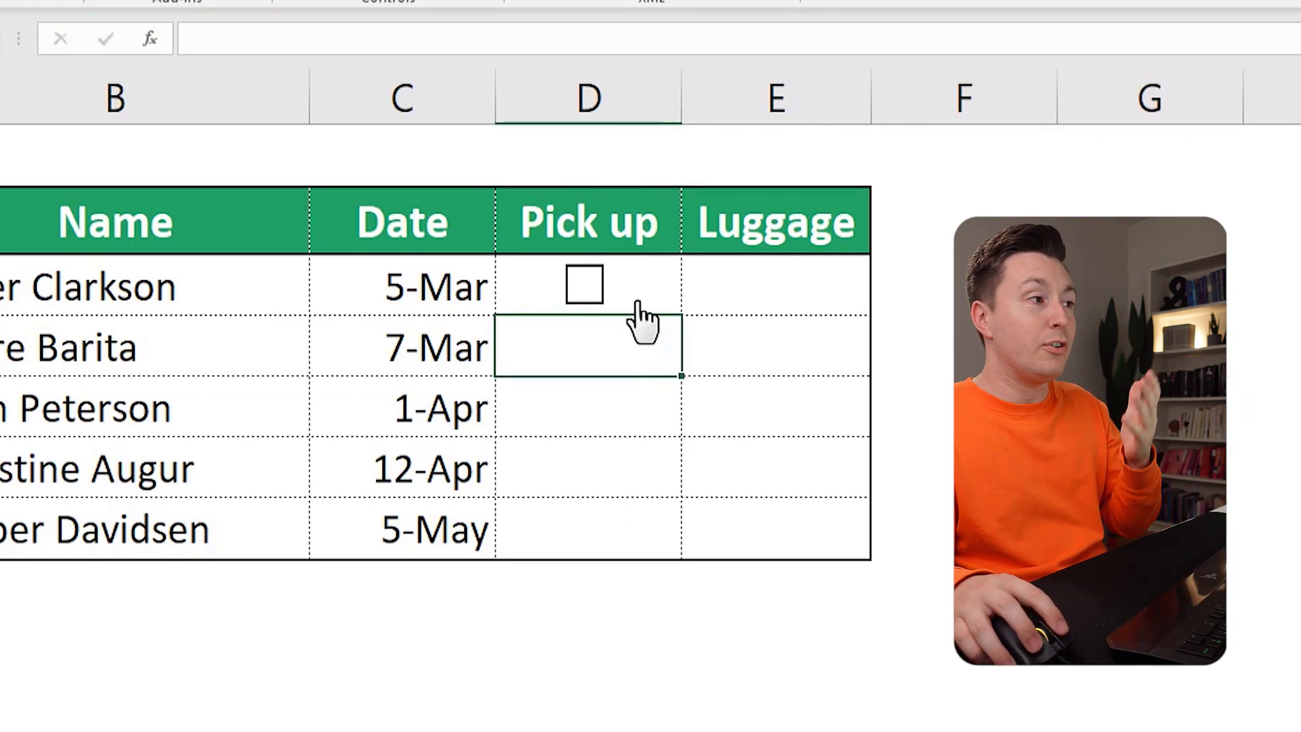
# Copy the D3 checkbox into Pick up cells D4:D7 and Luggage cells E3:E7.
pyautogui.click(653, 292)
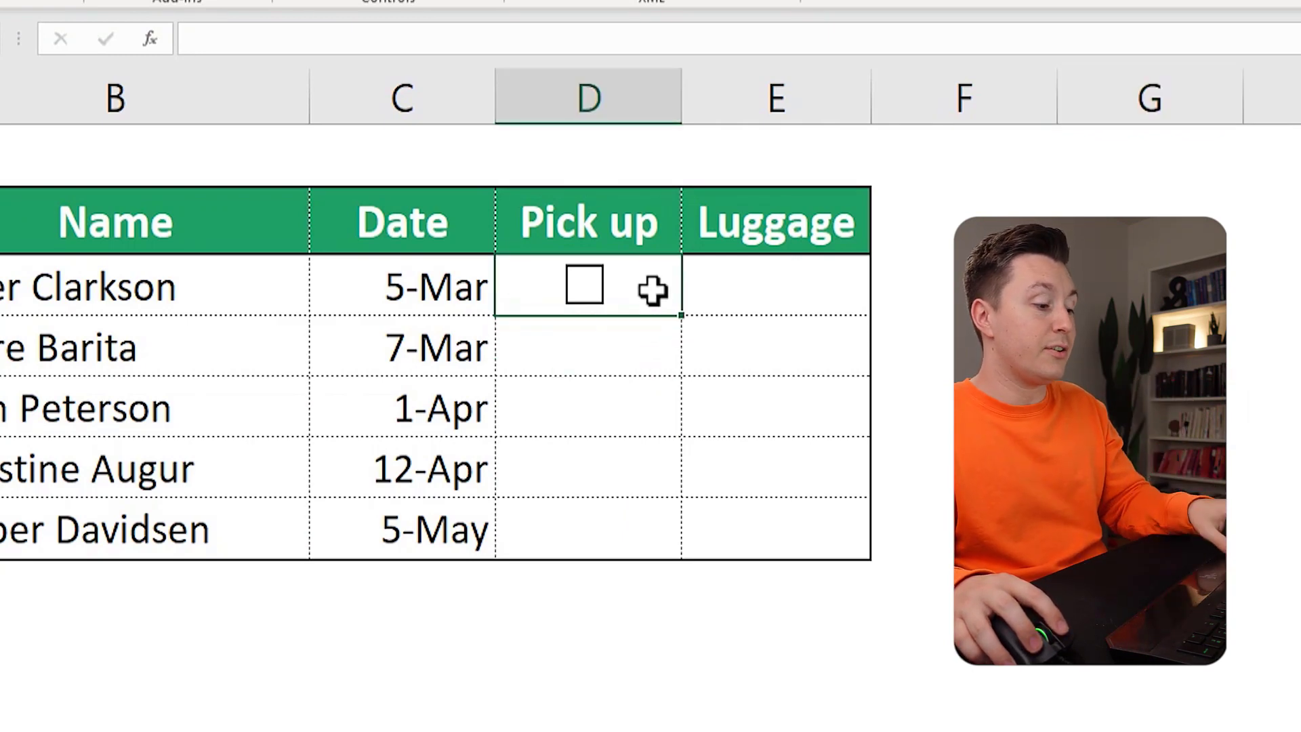
pyautogui.moveTo(649, 345); pyautogui.dragTo(663, 523)
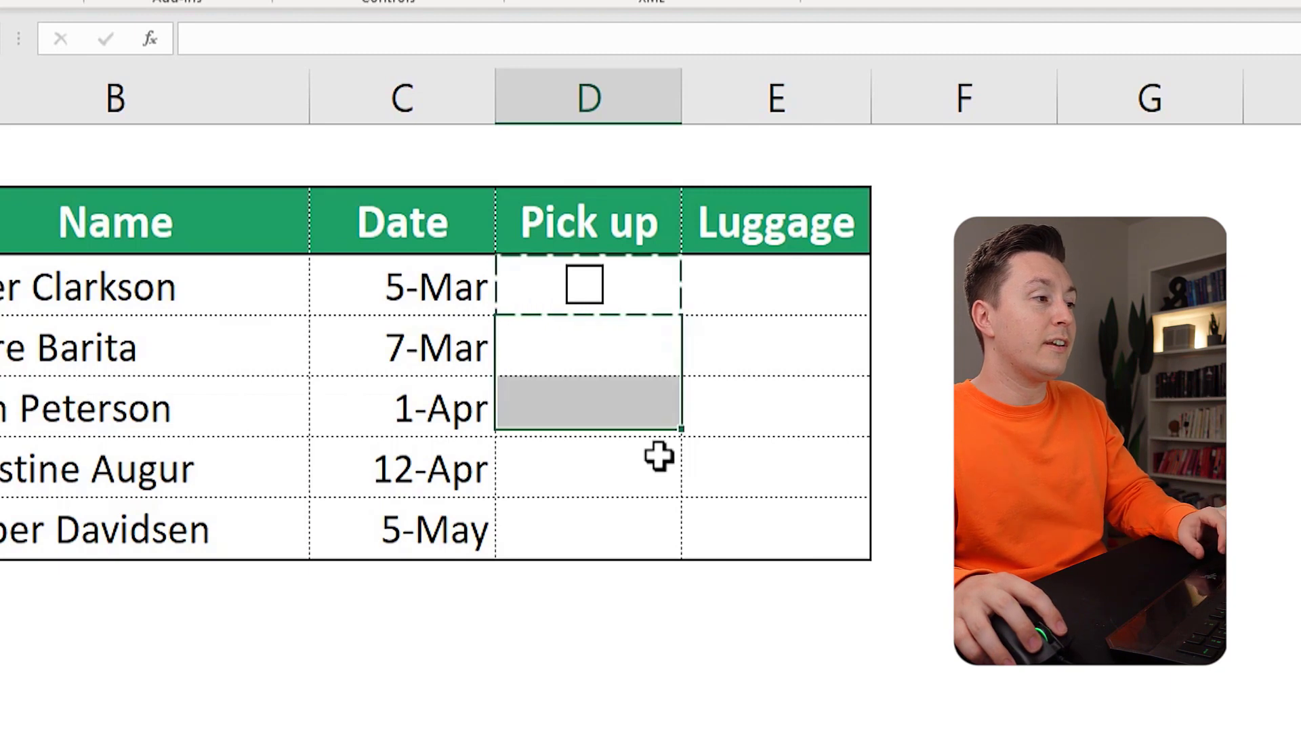
pyautogui.hotkey('ctrl', 'v')
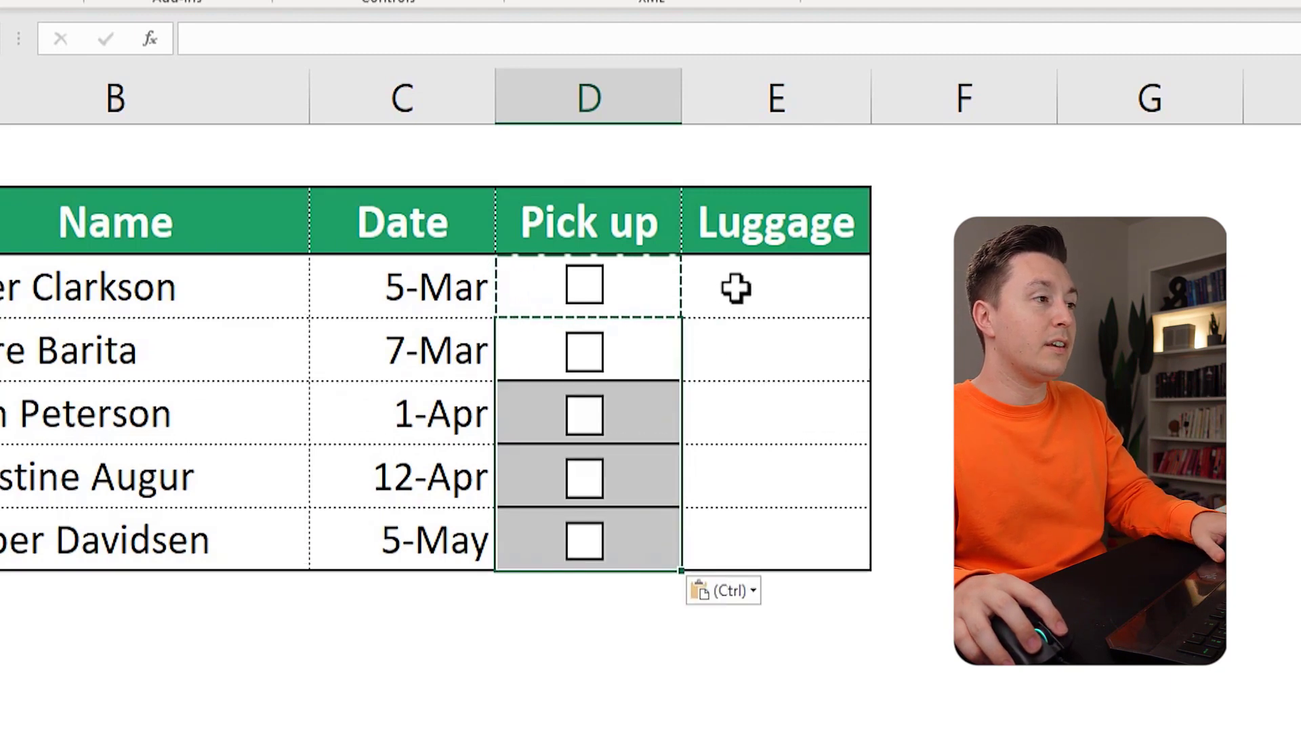
pyautogui.moveTo(734, 290); pyautogui.dragTo(781, 531)
pyautogui.hotkey('ctrl', 'v')
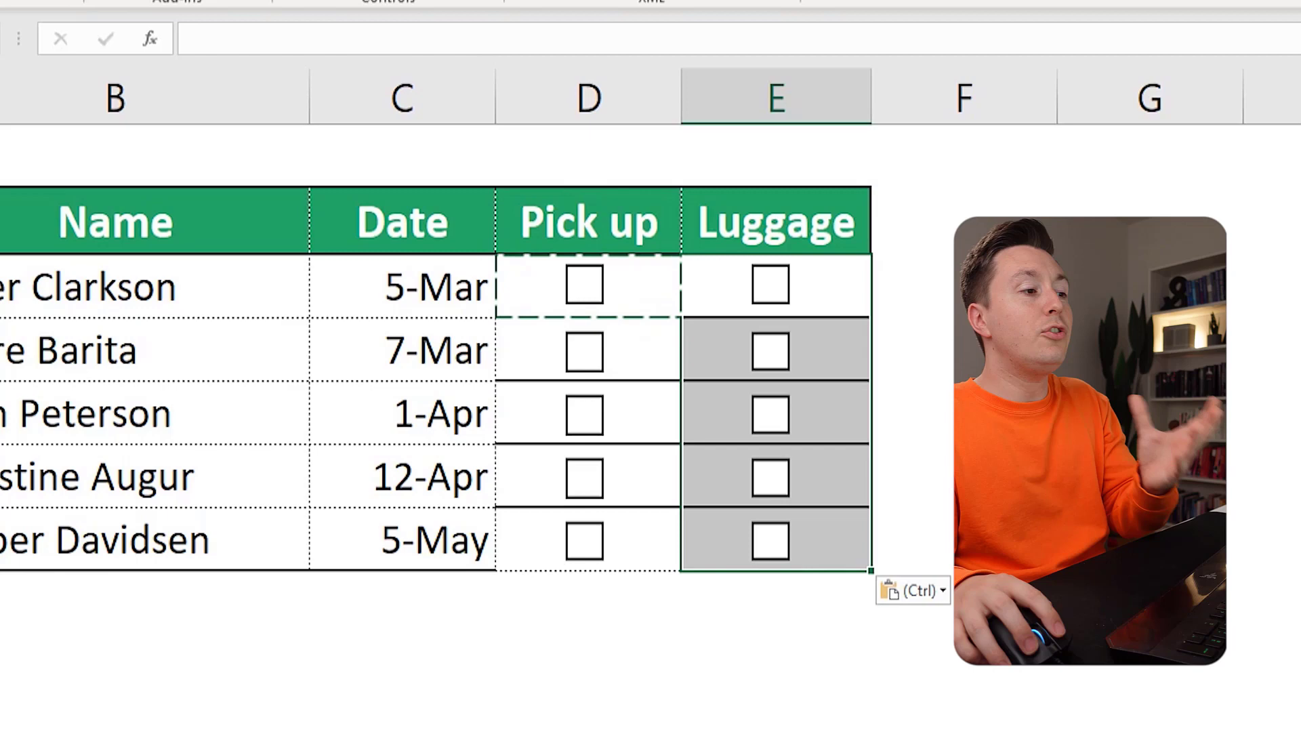
pyautogui.click(914, 350)
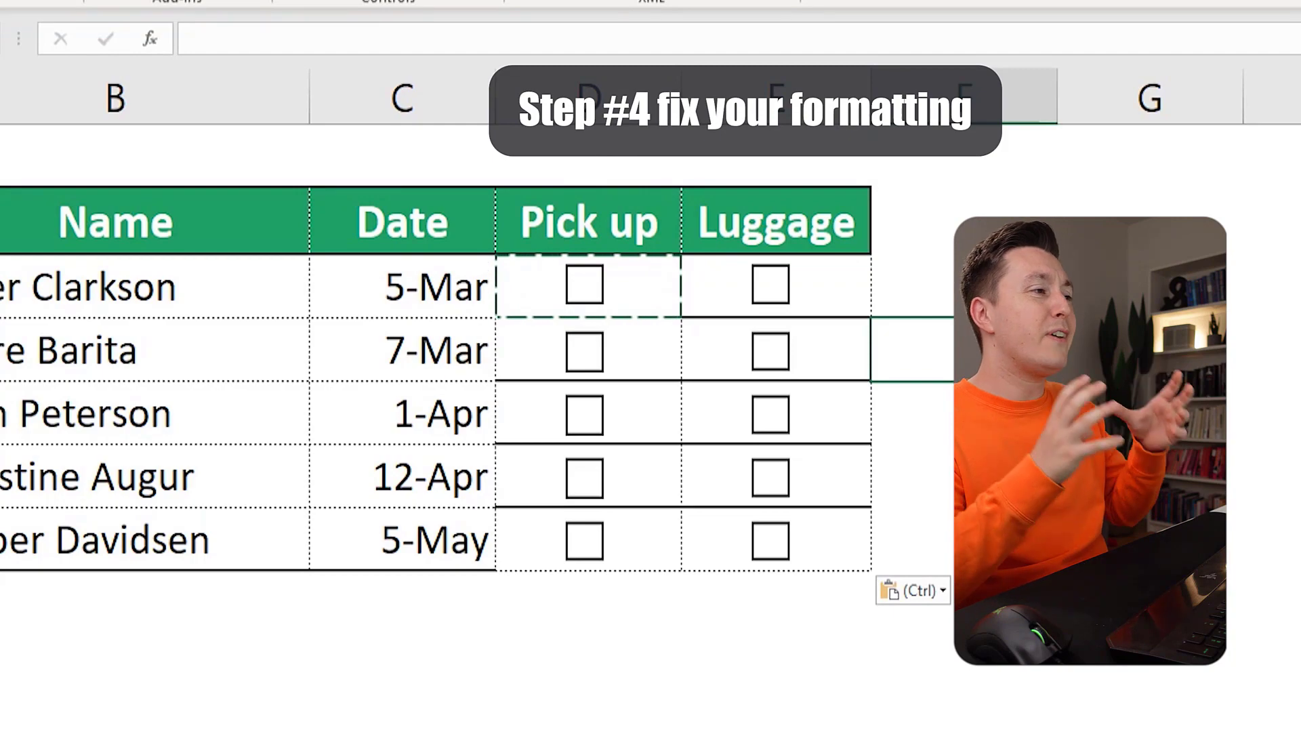
# Give D3:E7 bottom and right borders through Format Cells to match the table.
pyautogui.press('Down')
pyautogui.press('Down')
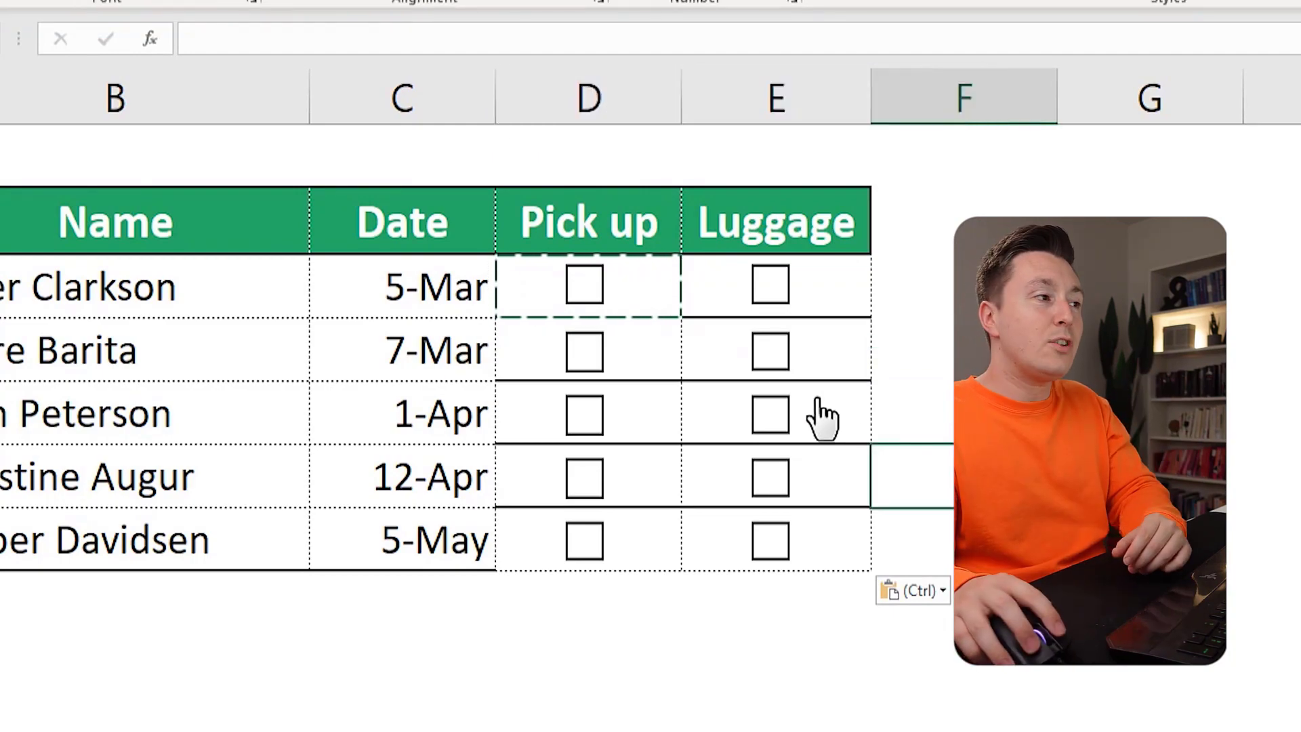
pyautogui.moveTo(649, 292); pyautogui.dragTo(784, 532)
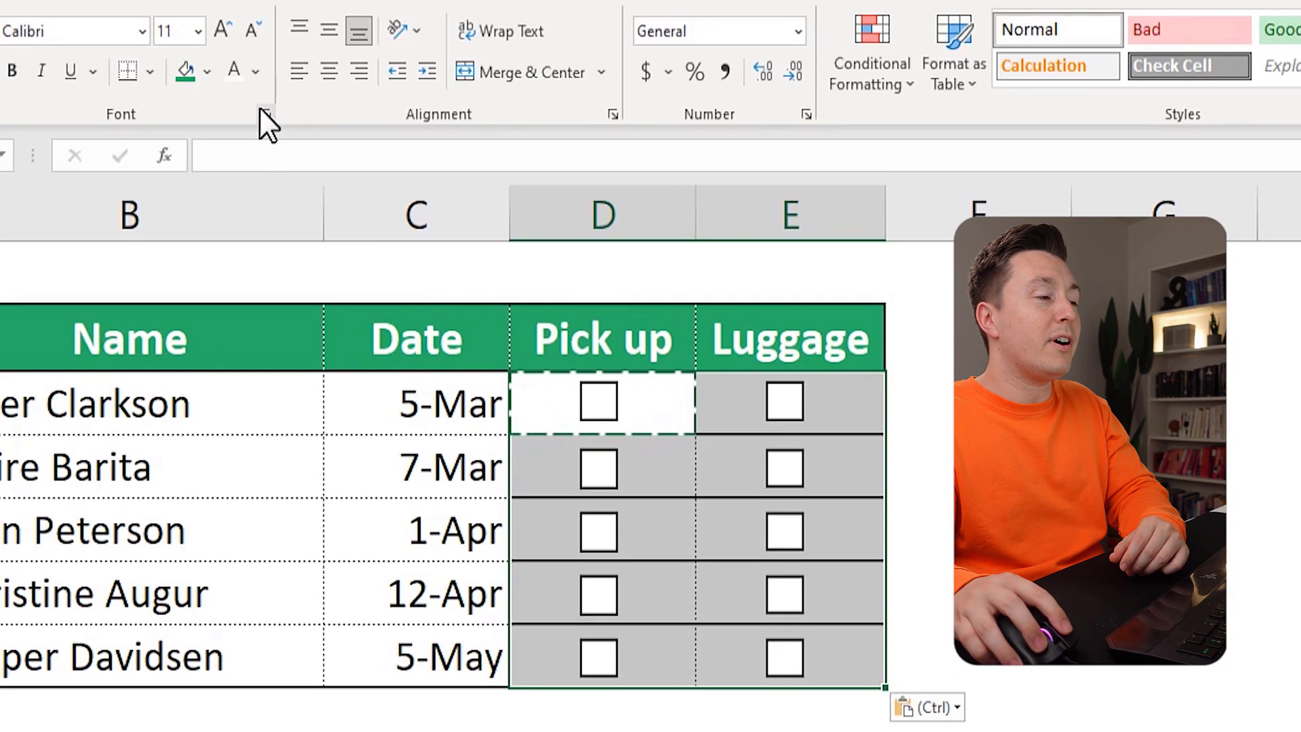
pyautogui.hotkey('ctrl', '1')
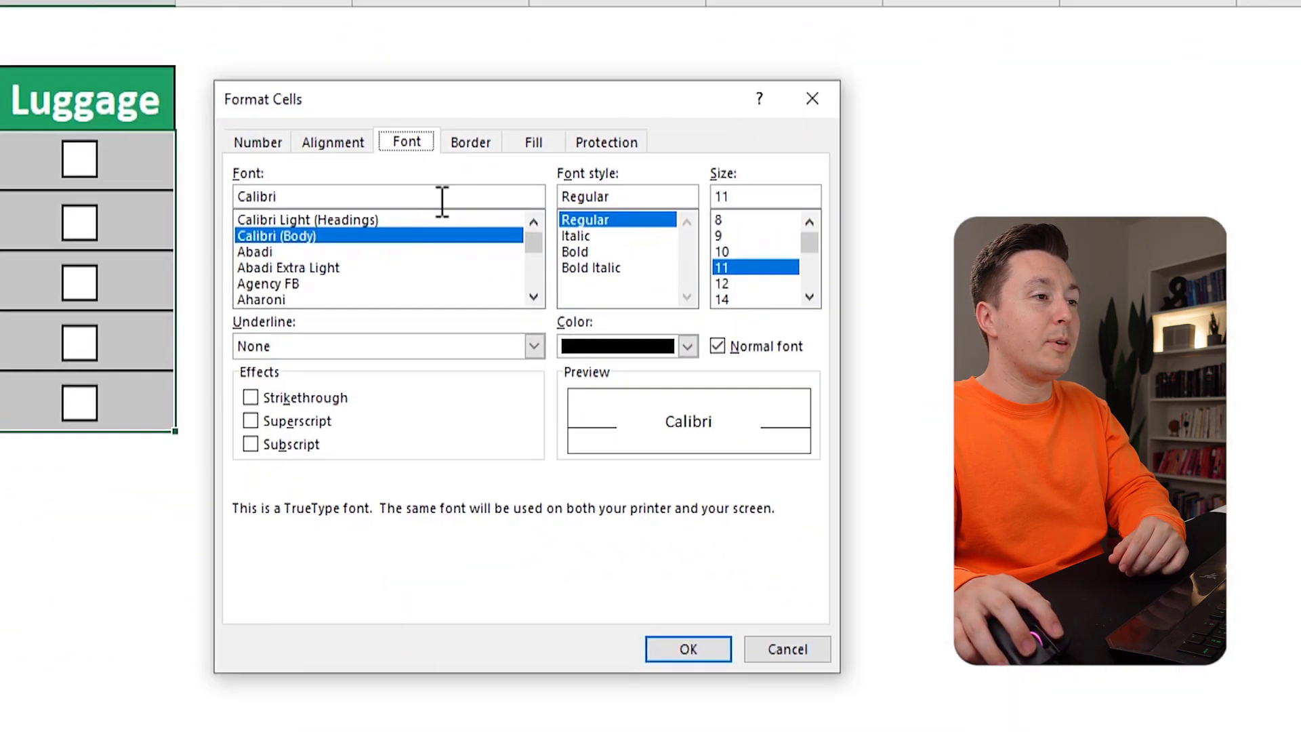
pyautogui.click(471, 142)
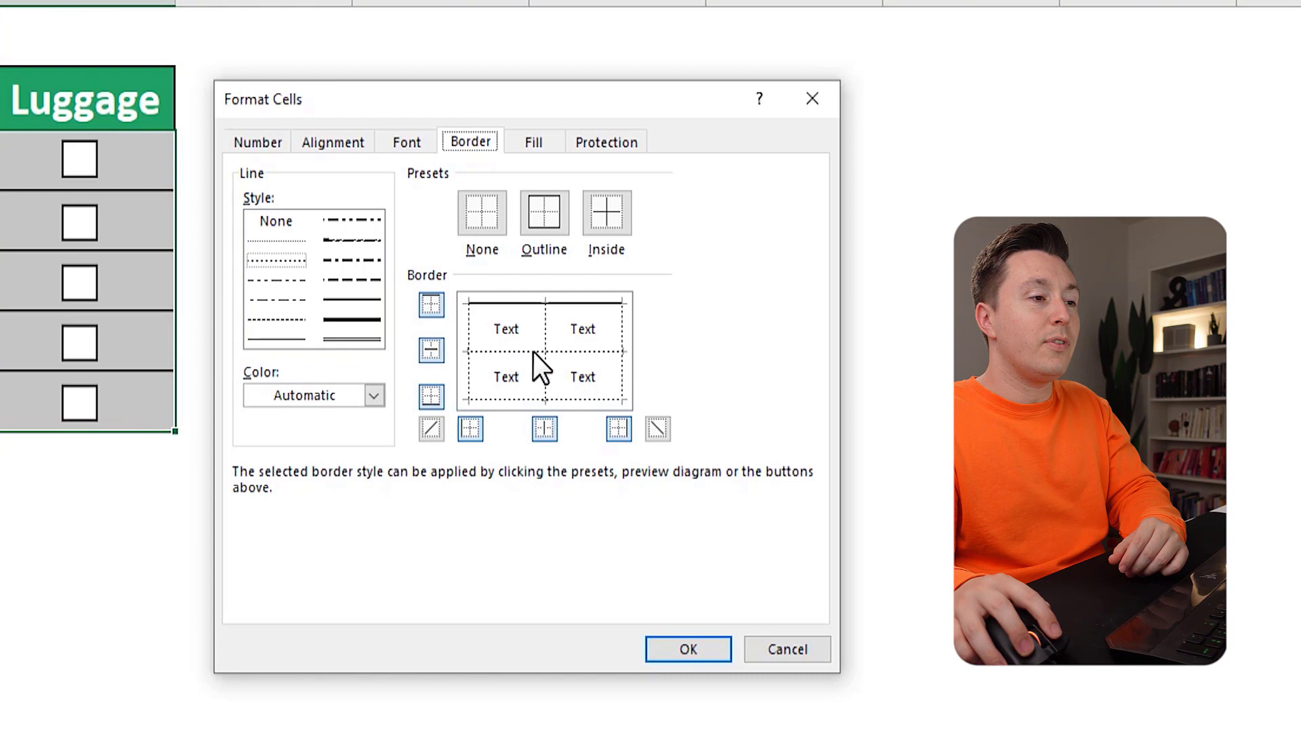
pyautogui.click(518, 400)
pyautogui.click(622, 359)
pyautogui.click(689, 649)
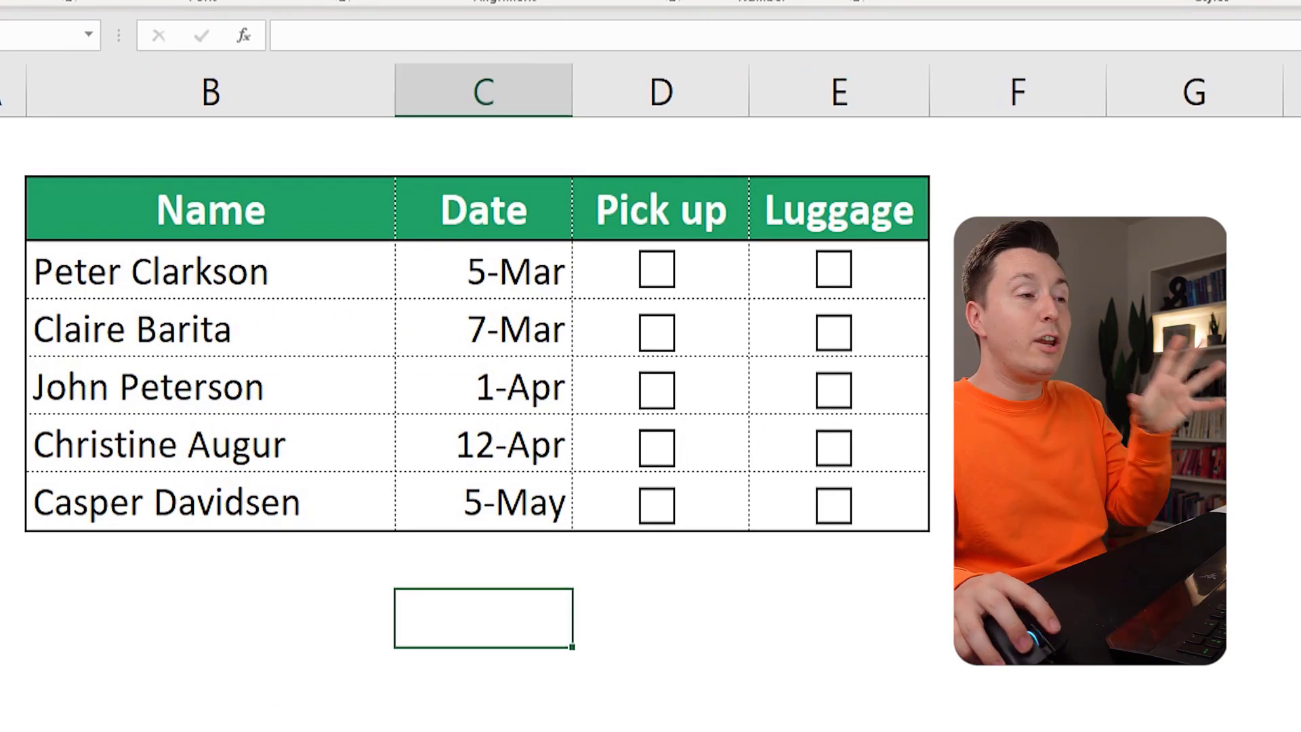
# Tick Pick up for the 5-Mar and 7-Mar guests and Luggage for the 12-Apr guest.
pyautogui.click(657, 270)
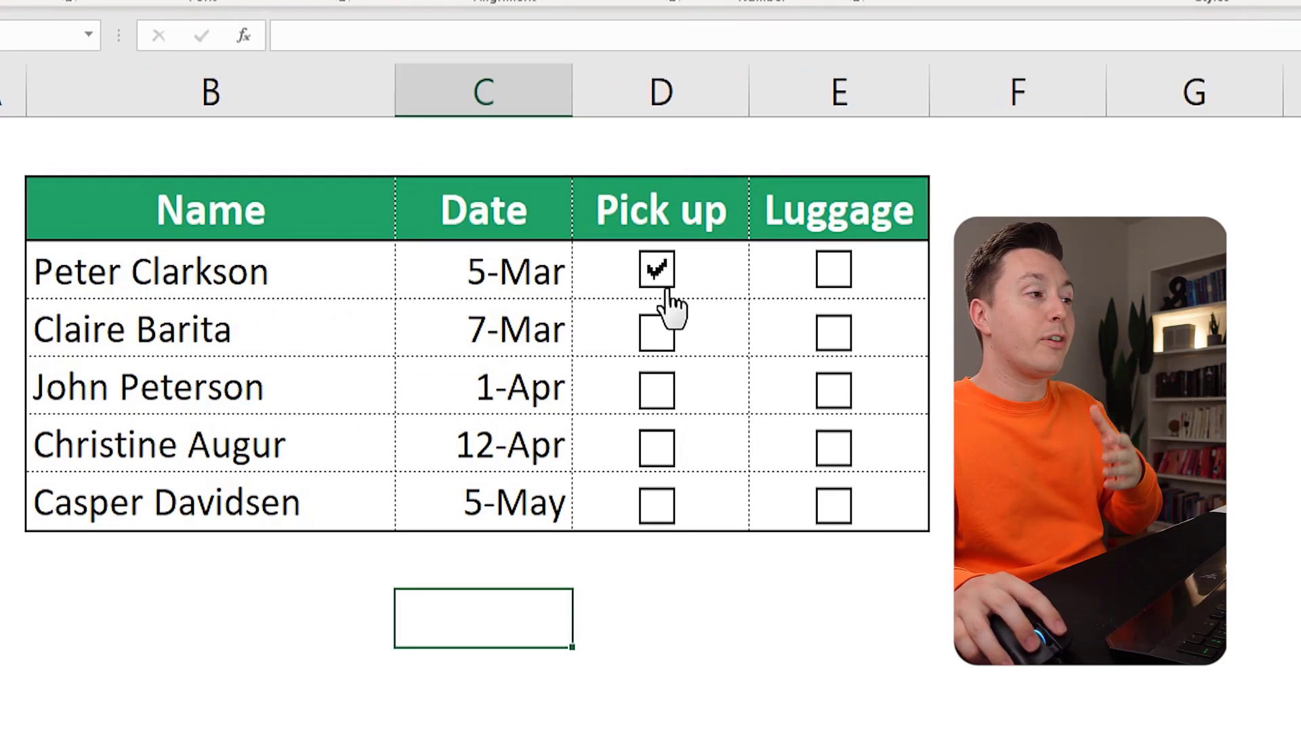
pyautogui.click(658, 331)
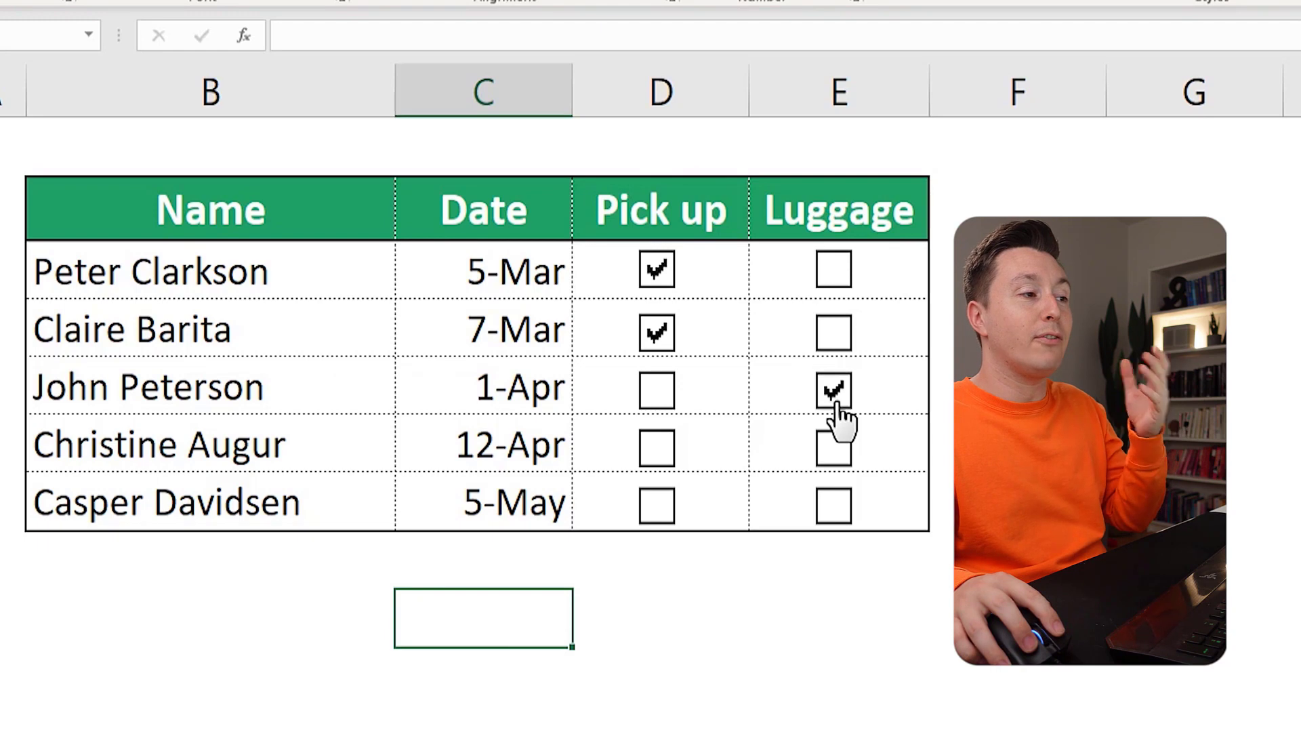
pyautogui.click(834, 448)
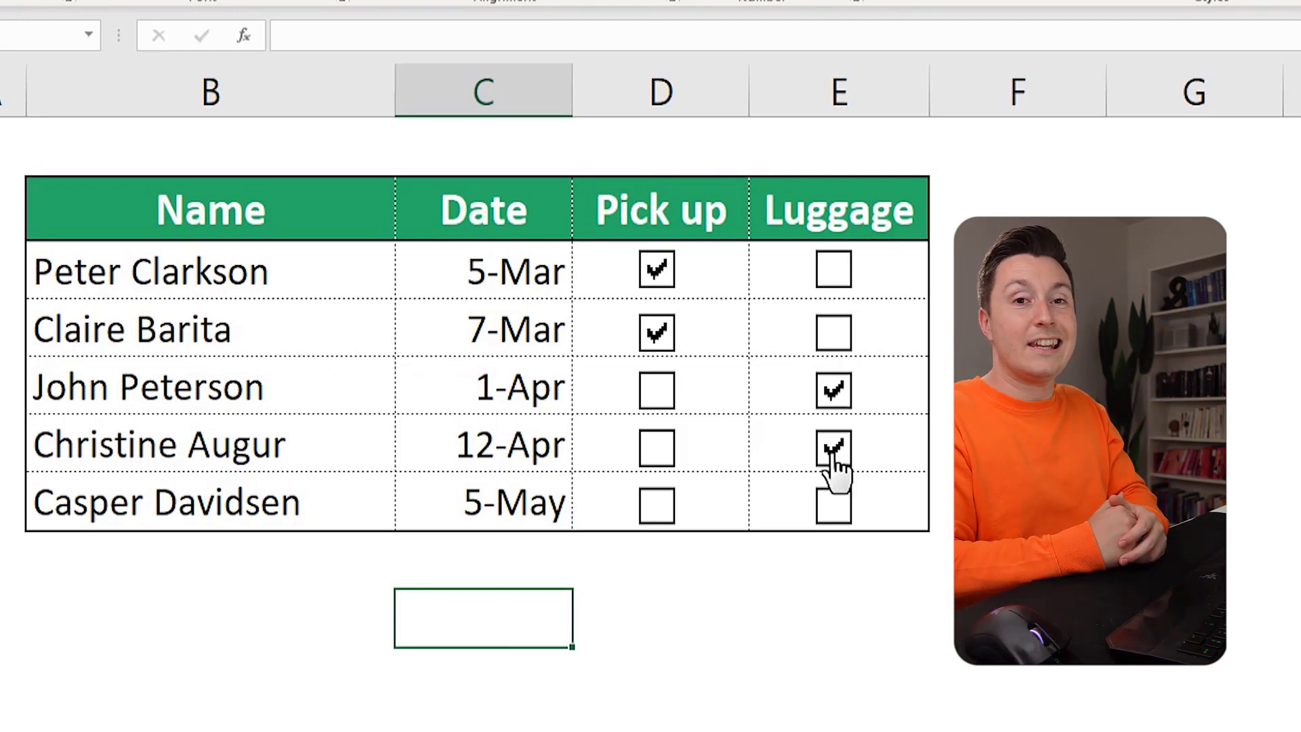